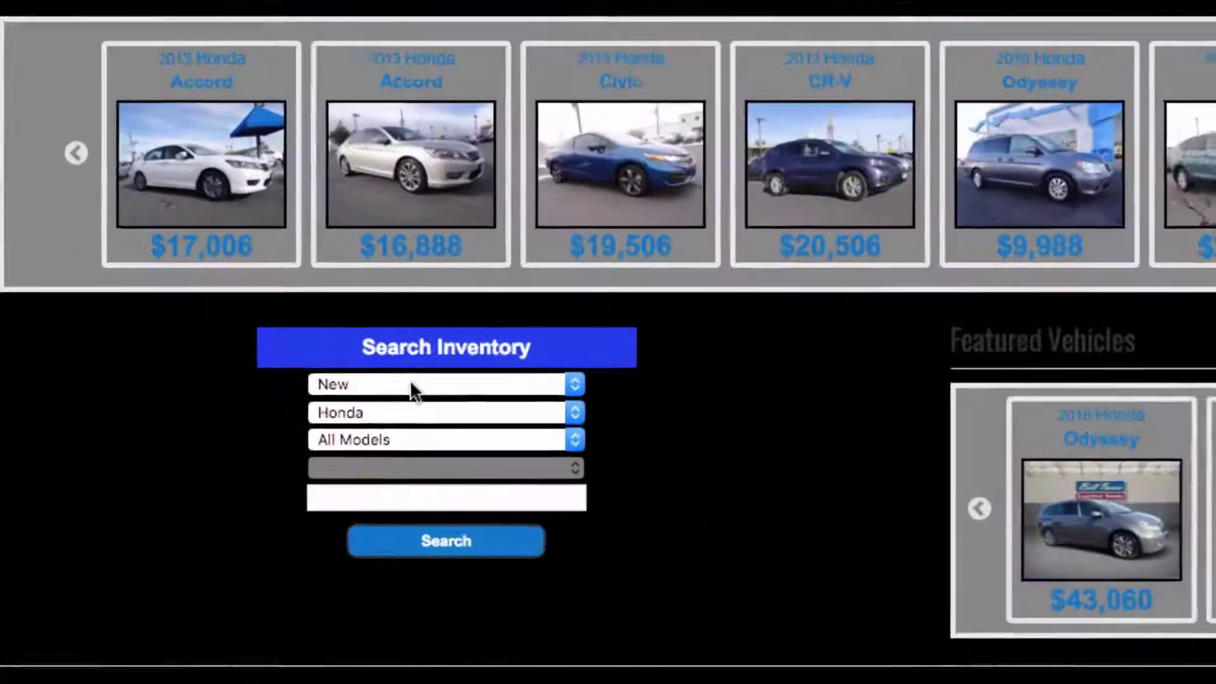
Set the Search Inventory filters to Used vehicles of the make Chevrolet.
{"action": "left_click", "coordinate": [281, 444]}
{"action": "left_click", "coordinate": [283, 444]}
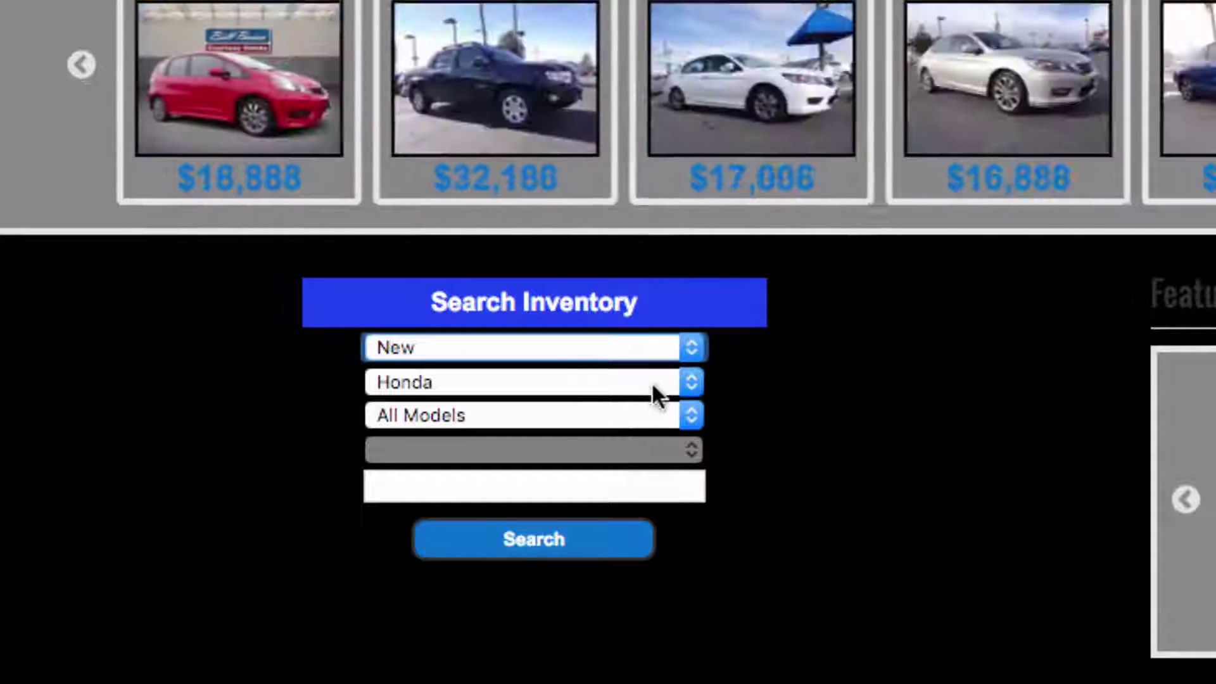
{"action": "left_click", "coordinate": [652, 381]}
{"action": "left_click", "coordinate": [877, 398]}
{"action": "left_click", "coordinate": [619, 352]}
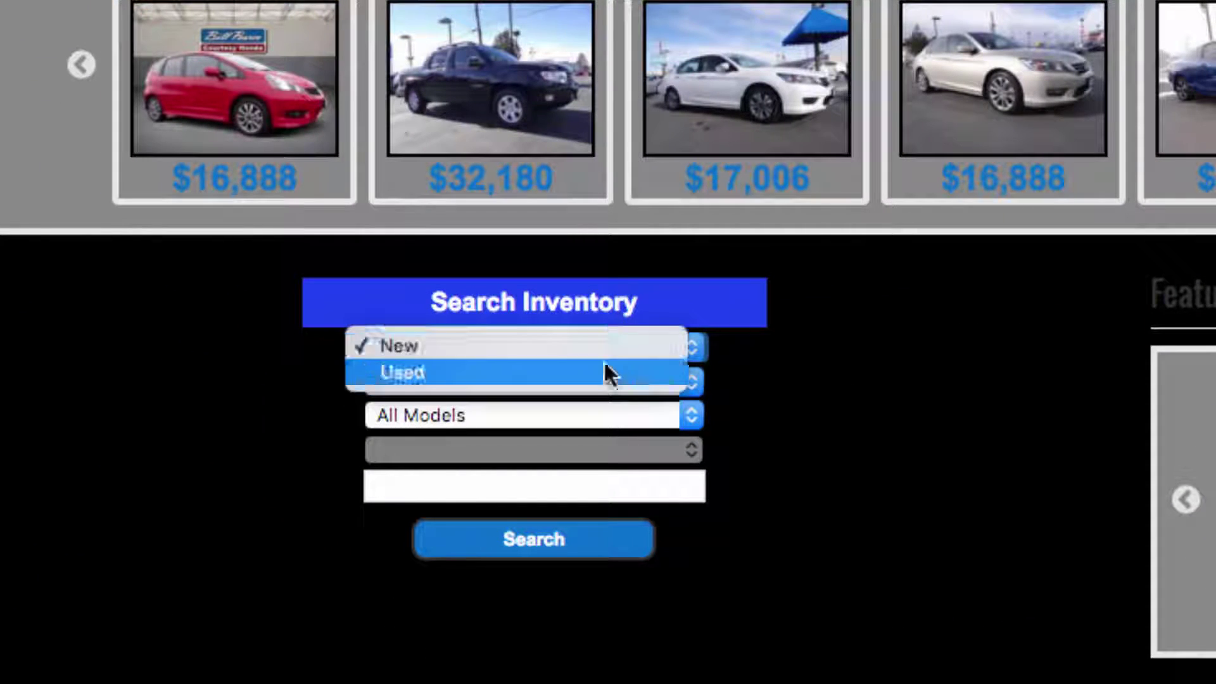
{"action": "left_click", "coordinate": [607, 372]}
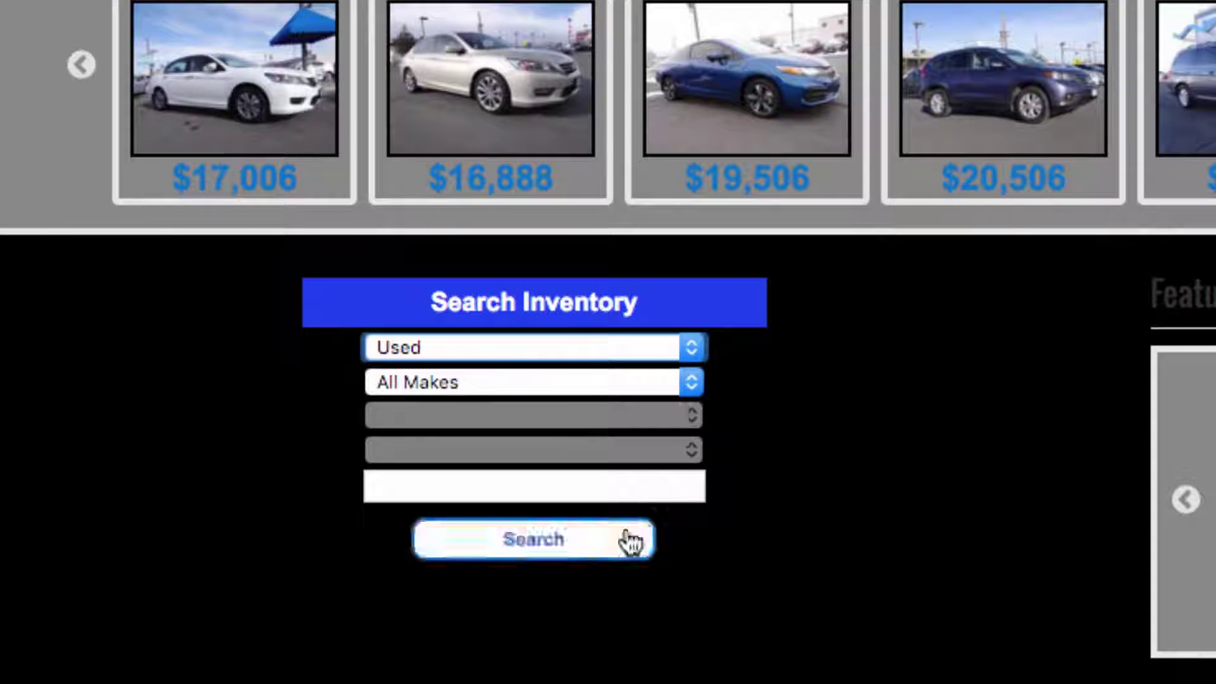
{"action": "left_click", "coordinate": [676, 380]}
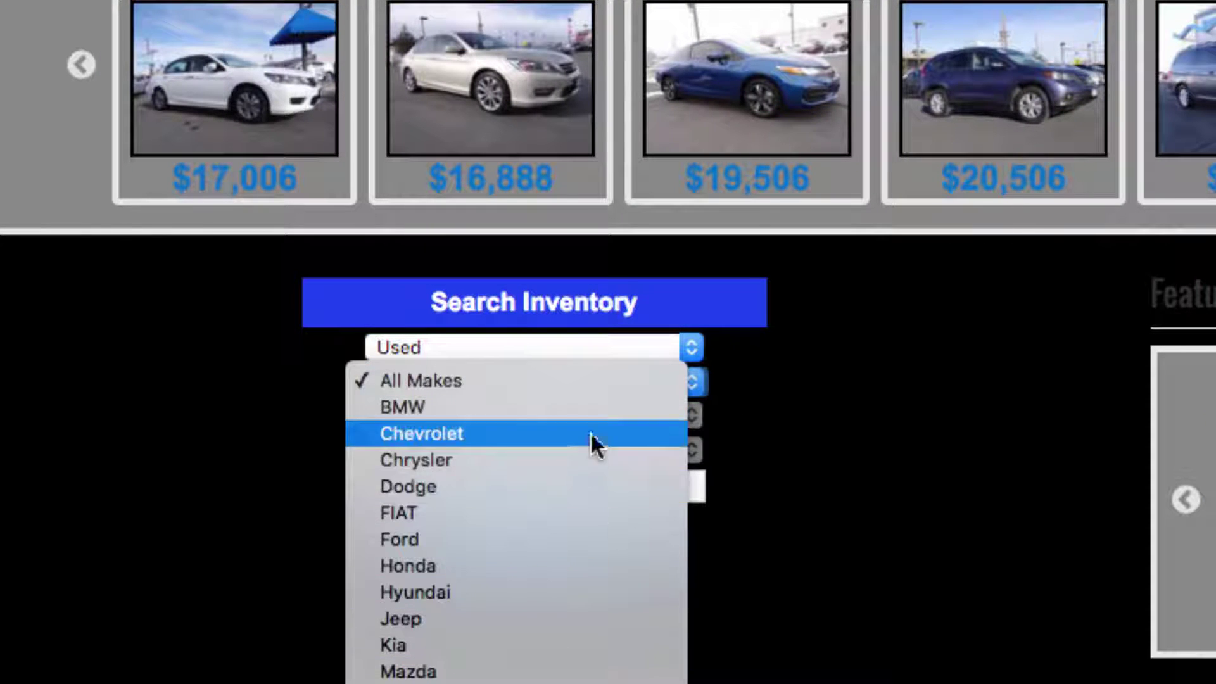
{"action": "left_click", "coordinate": [633, 434]}
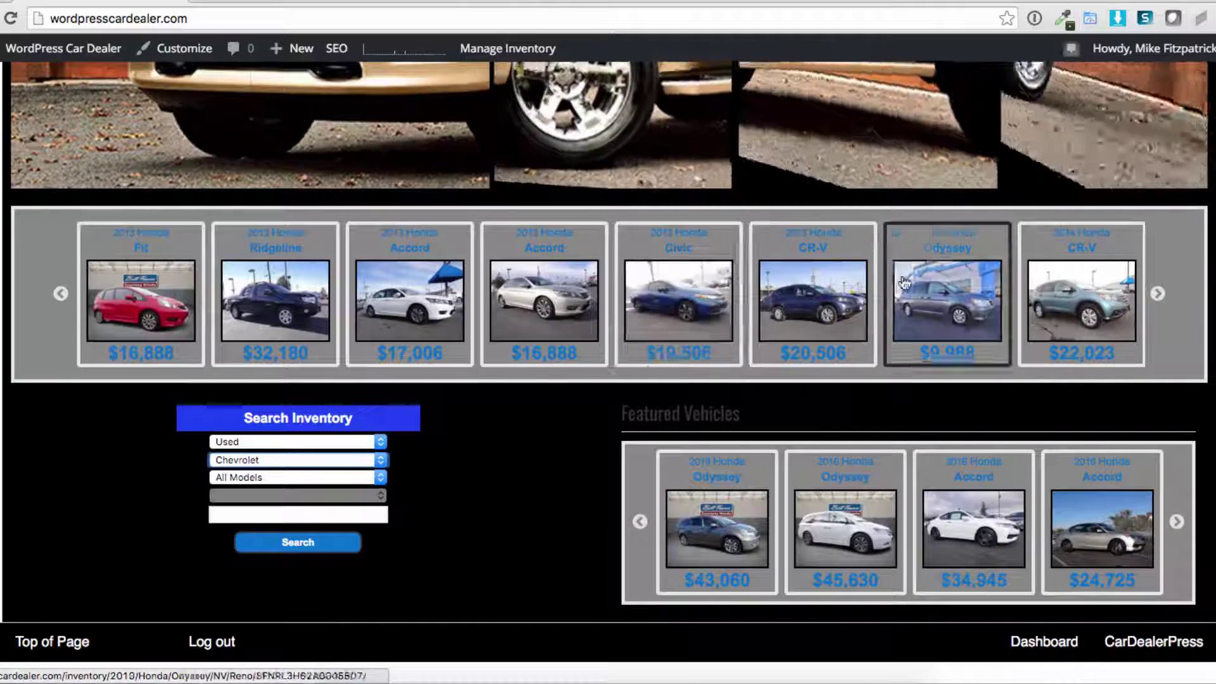
Open the site's Widgets administration page and bring the widget areas into view.
{"action": "mouse_move", "coordinate": [32, 50]}
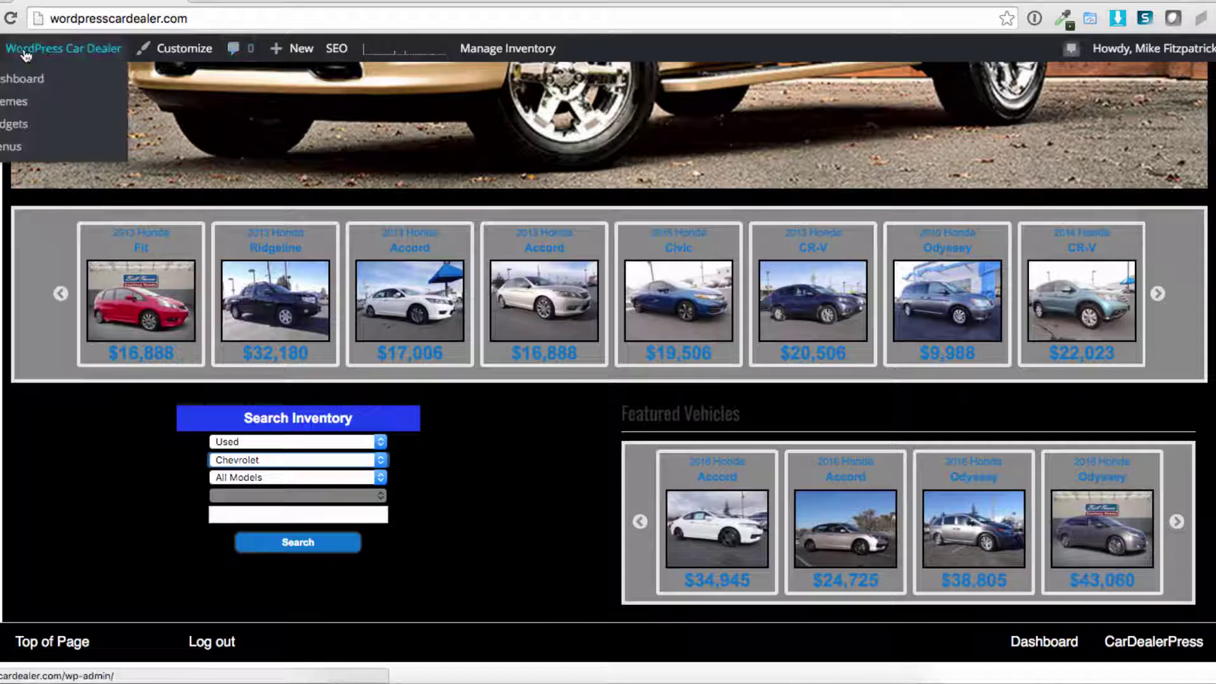
{"action": "left_click", "coordinate": [14, 124]}
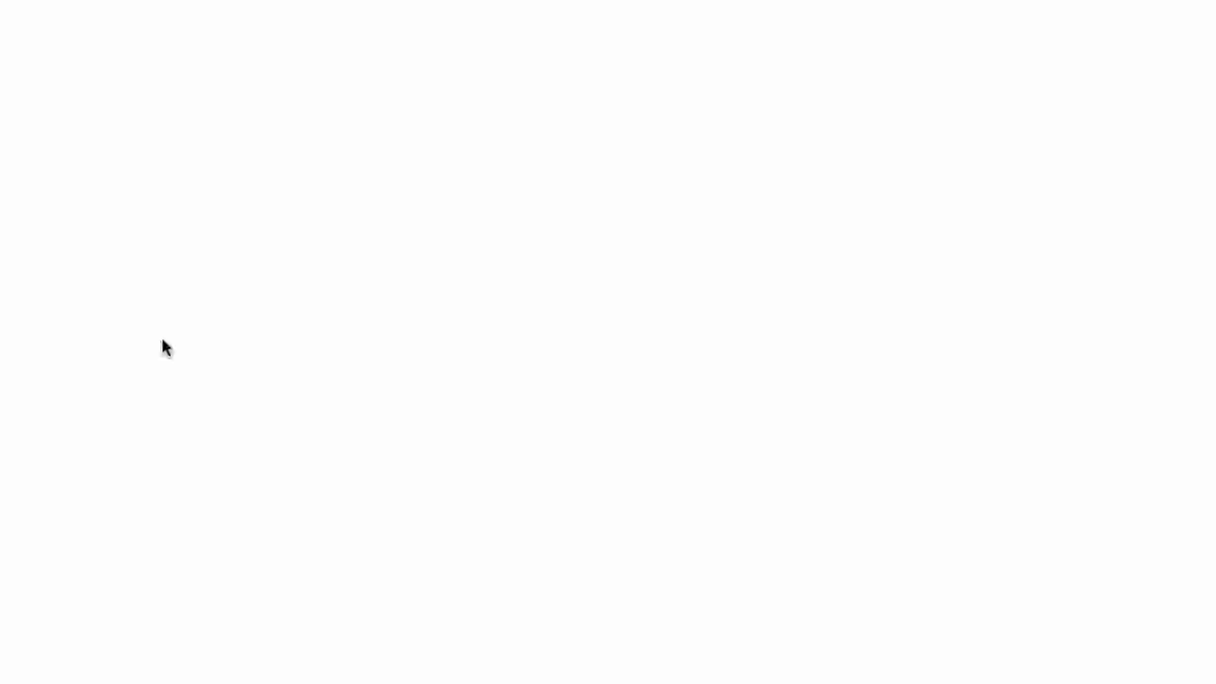
{"action": "scroll", "coordinate": [881, 516], "scroll_direction": "down", "scroll_amount": 2}
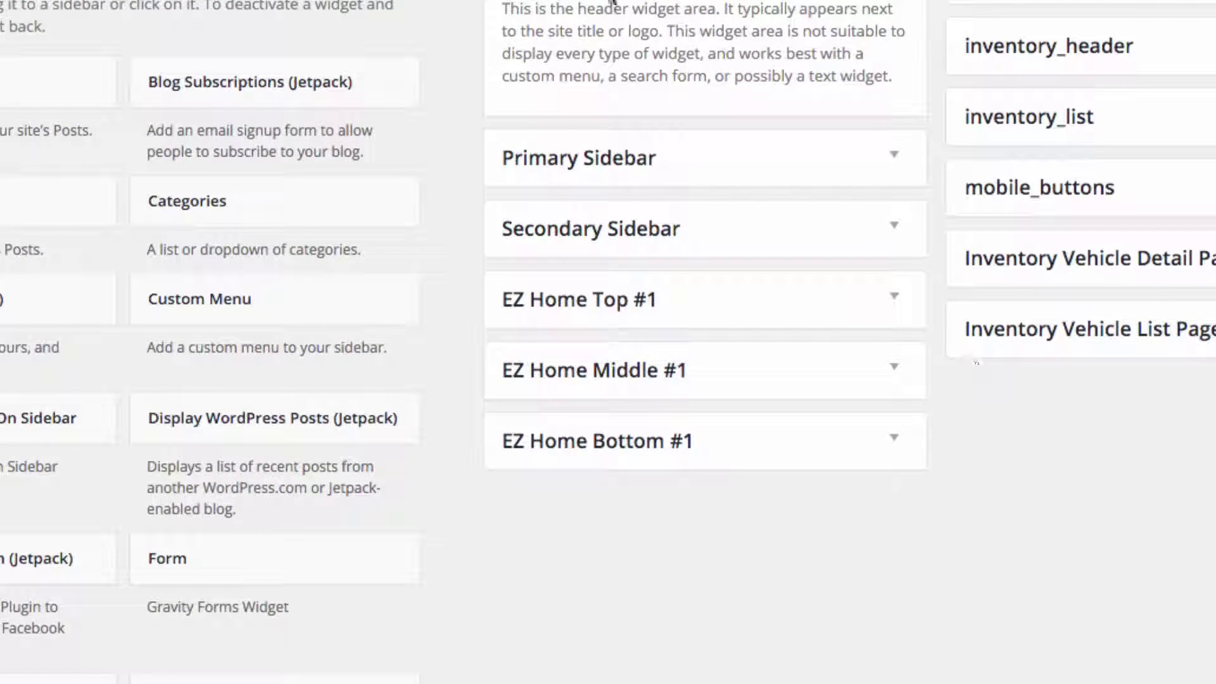
Open the Text widget in EZ Home Middle #1 and examine its inventory_slider shortcode with the make and saleclass parameters.
{"action": "left_click", "coordinate": [764, 366]}
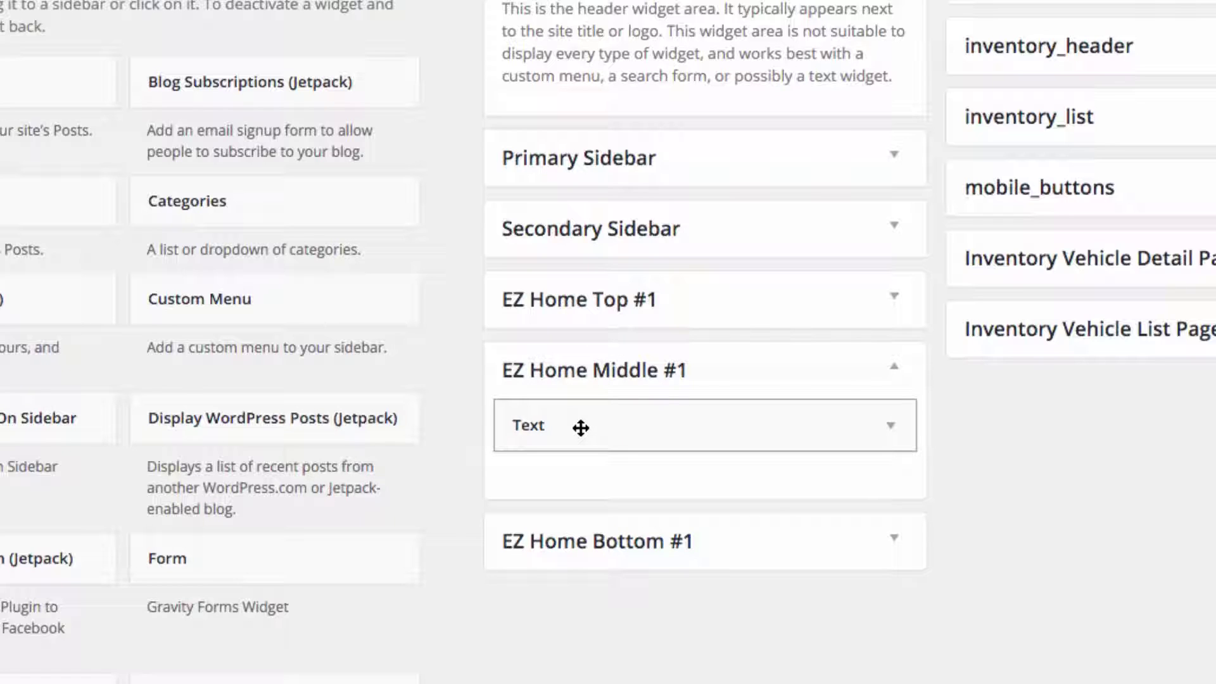
{"action": "left_click", "coordinate": [785, 429]}
{"action": "scroll", "coordinate": [576, 644], "scroll_direction": "down", "scroll_amount": 5}
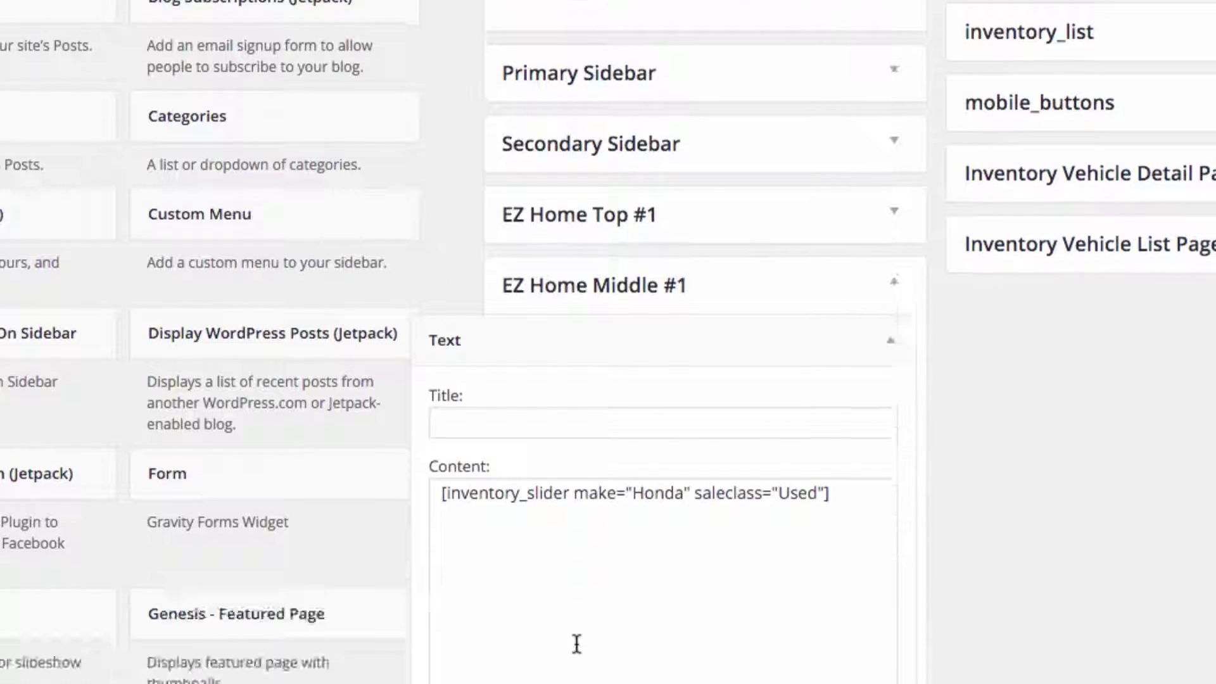
{"action": "left_click_drag", "start_coordinate": [443, 280], "coordinate": [565, 276]}
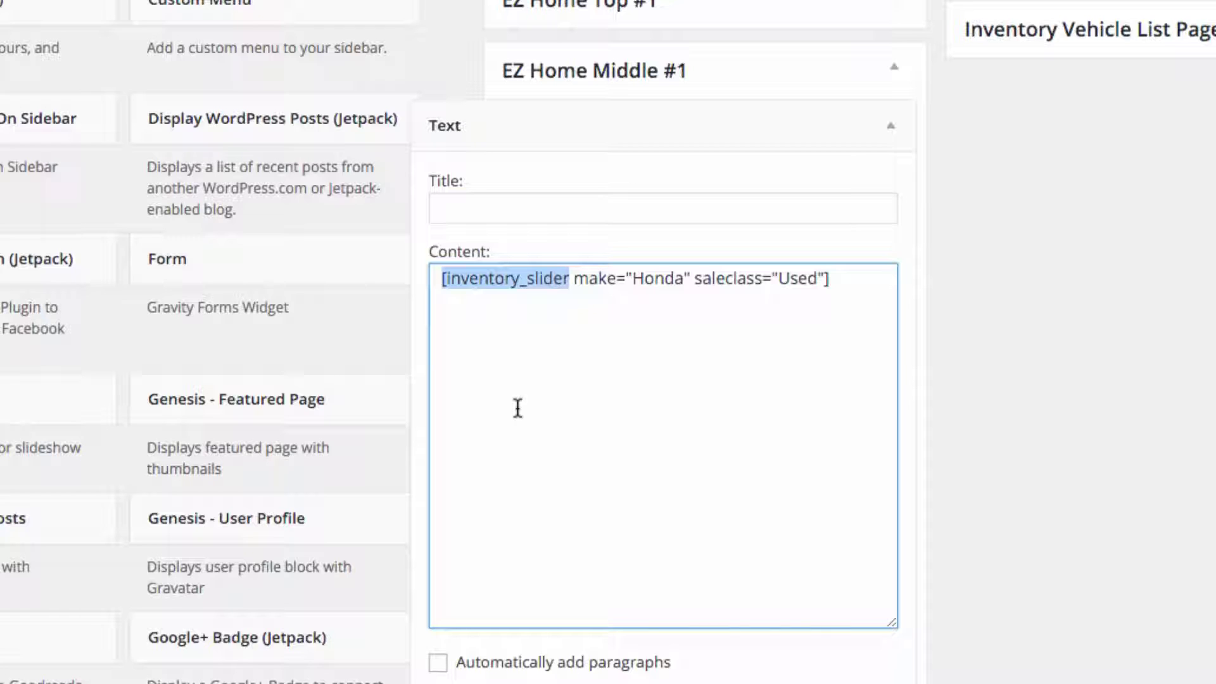
{"action": "left_click", "coordinate": [573, 345]}
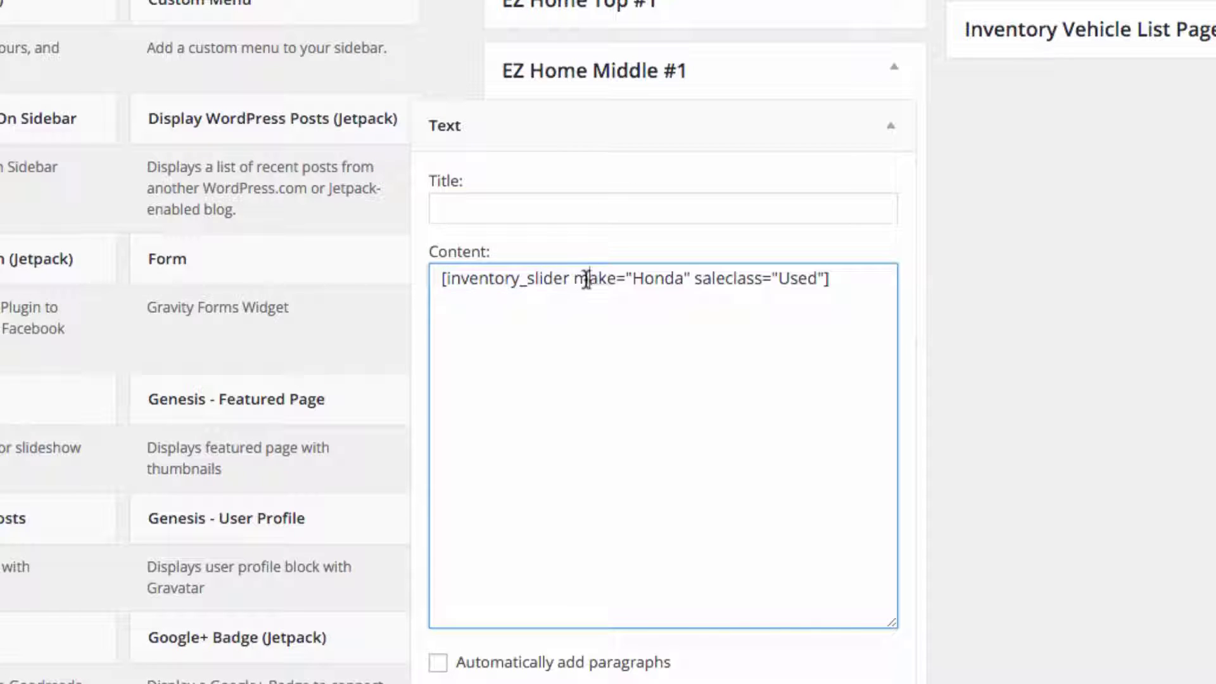
{"action": "left_click_drag", "start_coordinate": [589, 279], "coordinate": [840, 277]}
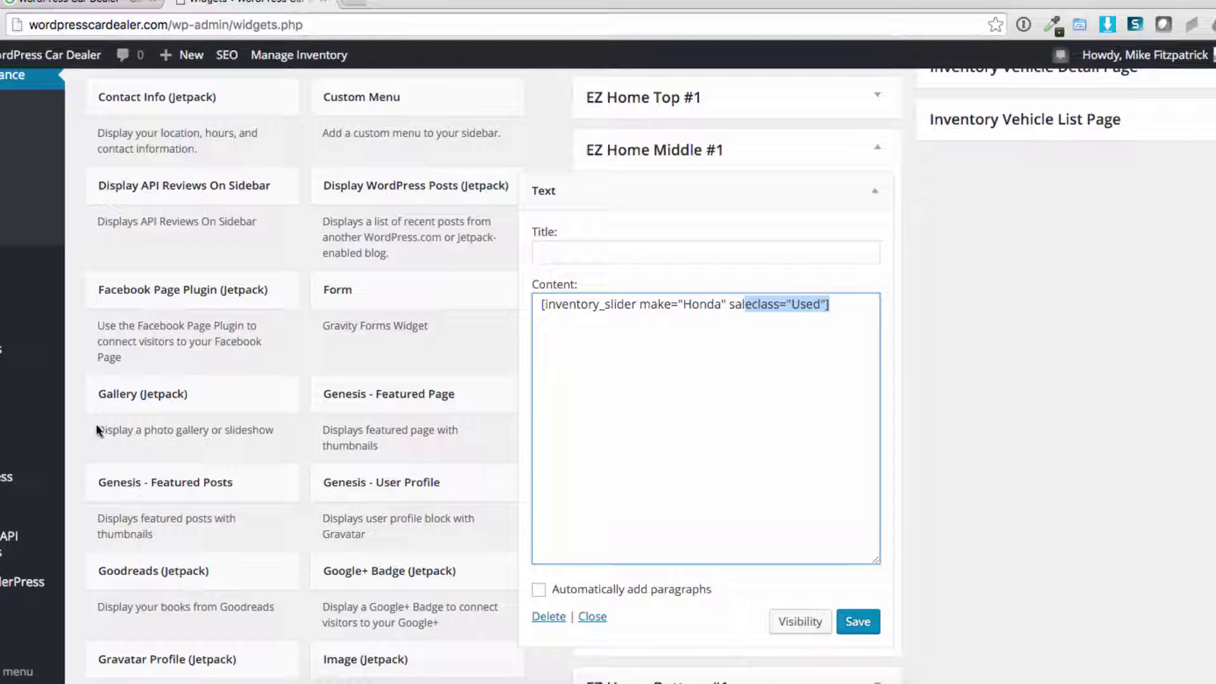
Open the ShortCodes reference page in a separate tab and examine the accepted parameters for [inventory_slider].
{"action": "scroll", "coordinate": [98, 431], "scroll_direction": "down", "scroll_amount": 5}
{"action": "left_click", "coordinate": [258, 381]}
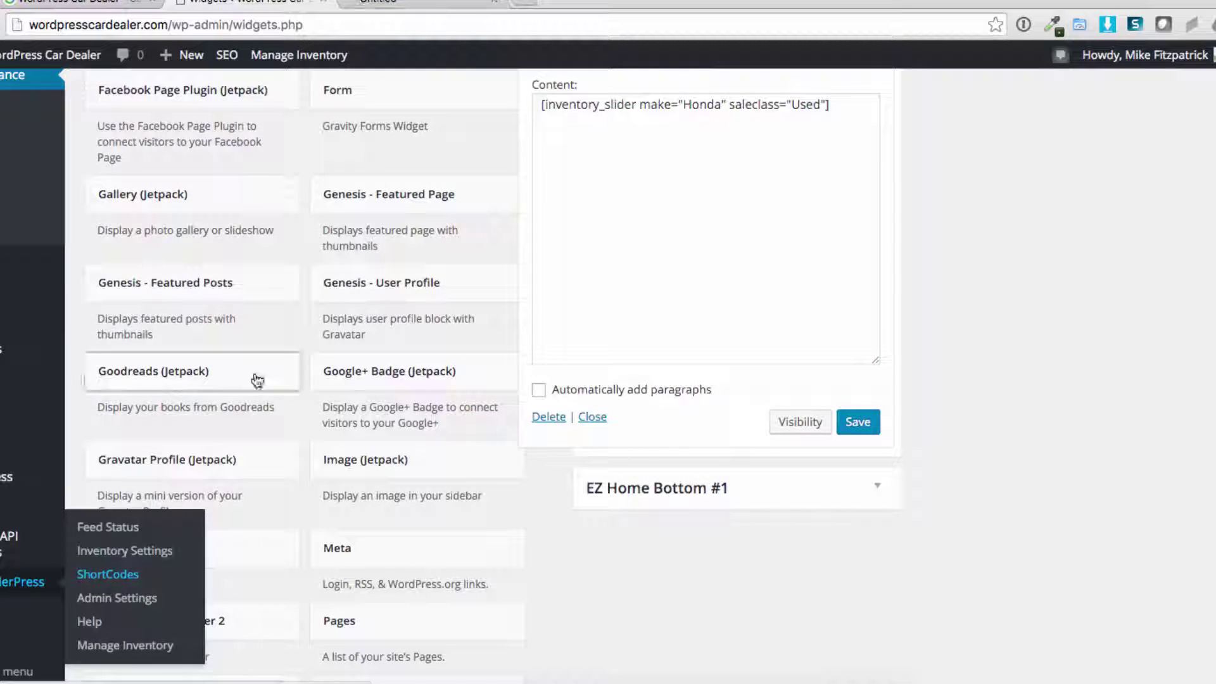
{"action": "left_click_drag", "start_coordinate": [393, 2], "coordinate": [95, 2]}
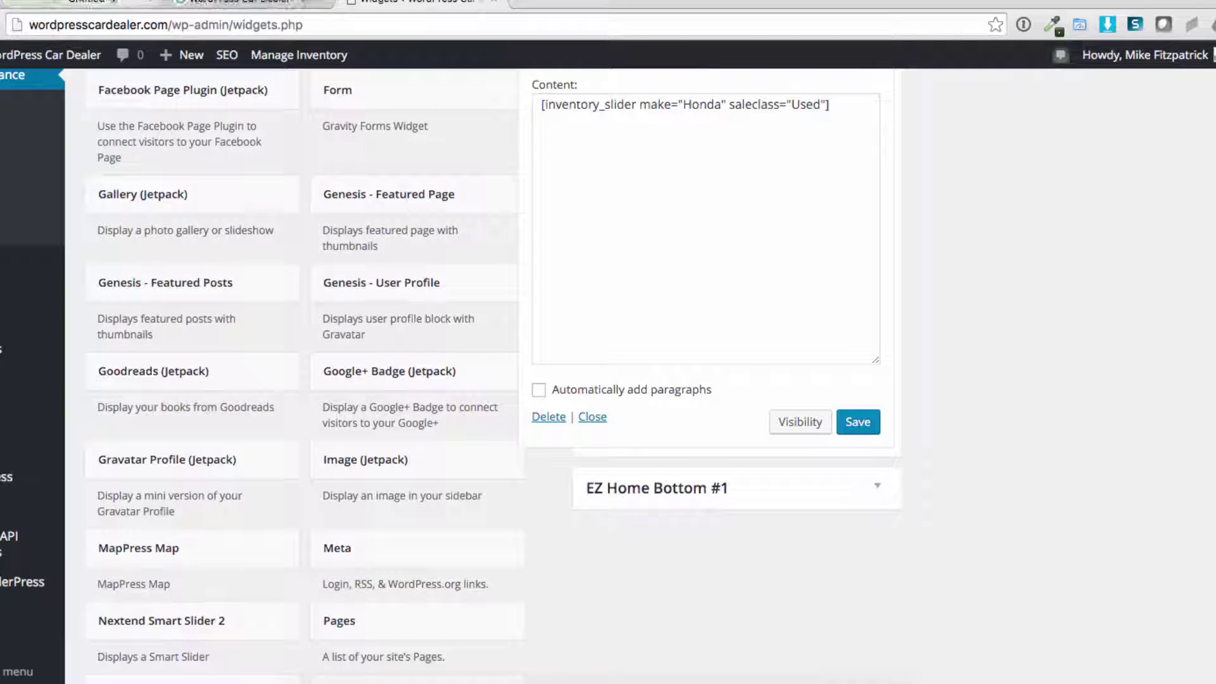
{"action": "left_click", "coordinate": [95, 3]}
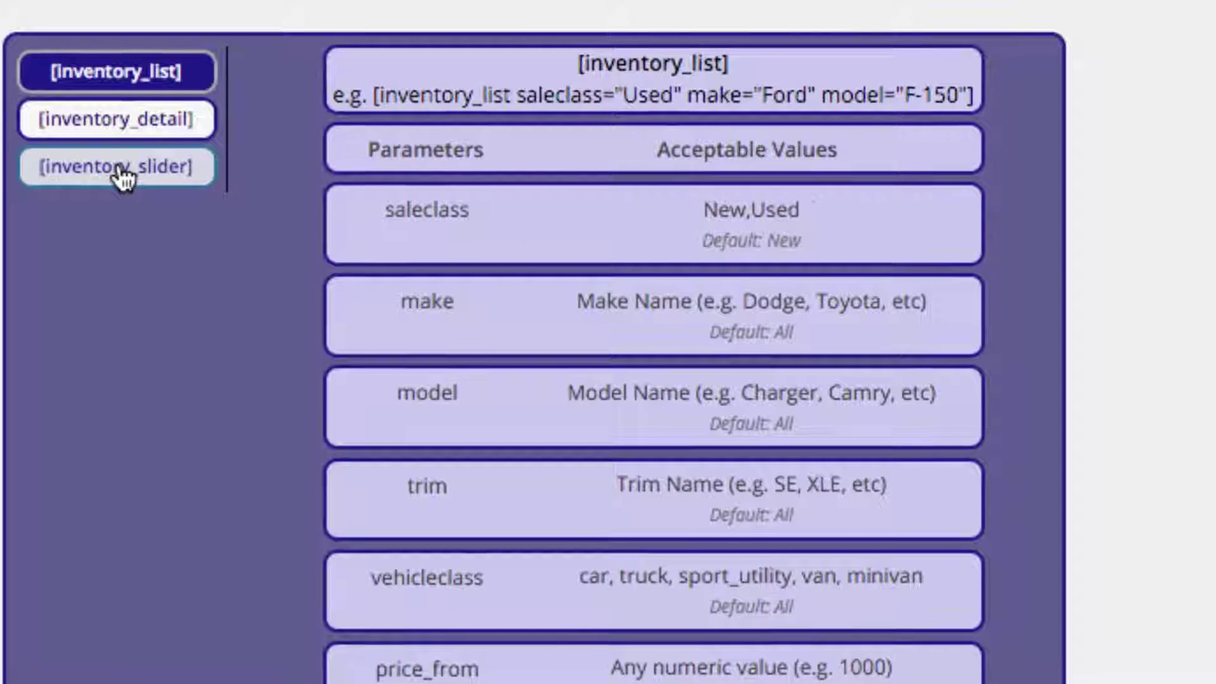
{"action": "left_click", "coordinate": [120, 171]}
{"action": "scroll", "coordinate": [774, 196], "scroll_direction": "down", "scroll_amount": 3}
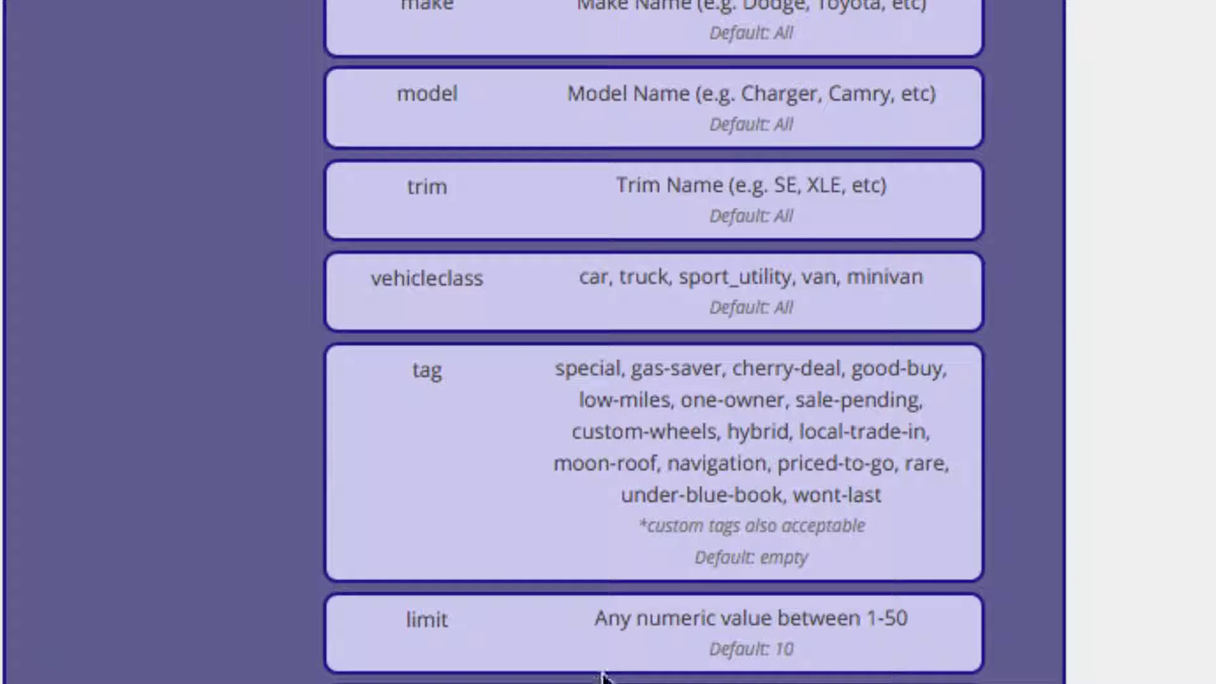
{"action": "scroll", "coordinate": [510, 576], "scroll_direction": "down", "scroll_amount": 10}
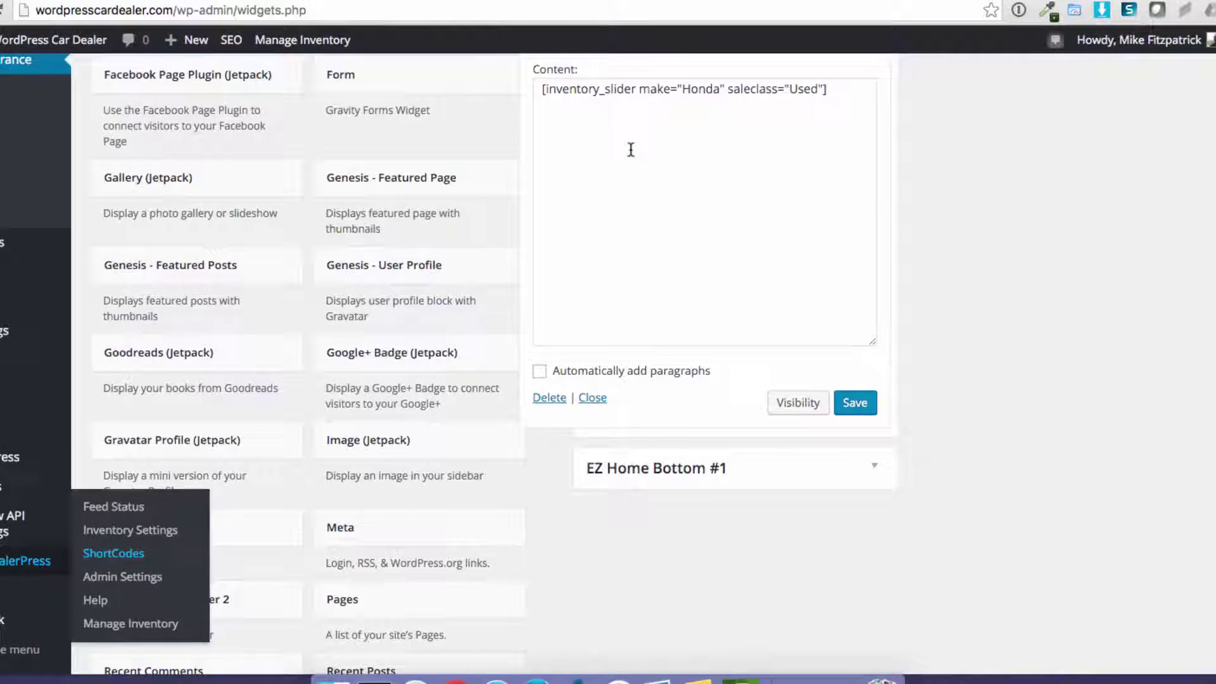
Return to the Widgets page, review the full slider shortcode in the EZ Home Middle #1 Text widget, and collapse it.
{"action": "scroll", "coordinate": [727, 230], "scroll_direction": "up", "scroll_amount": 5}
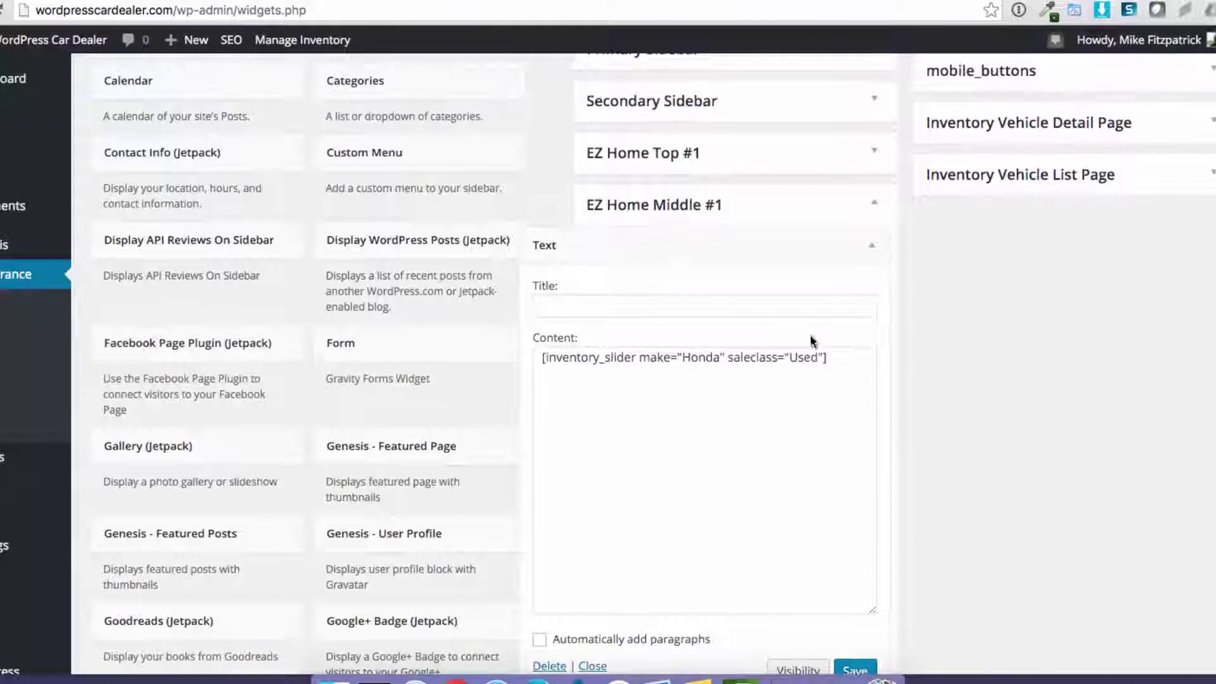
{"action": "left_click_drag", "start_coordinate": [829, 358], "coordinate": [532, 357]}
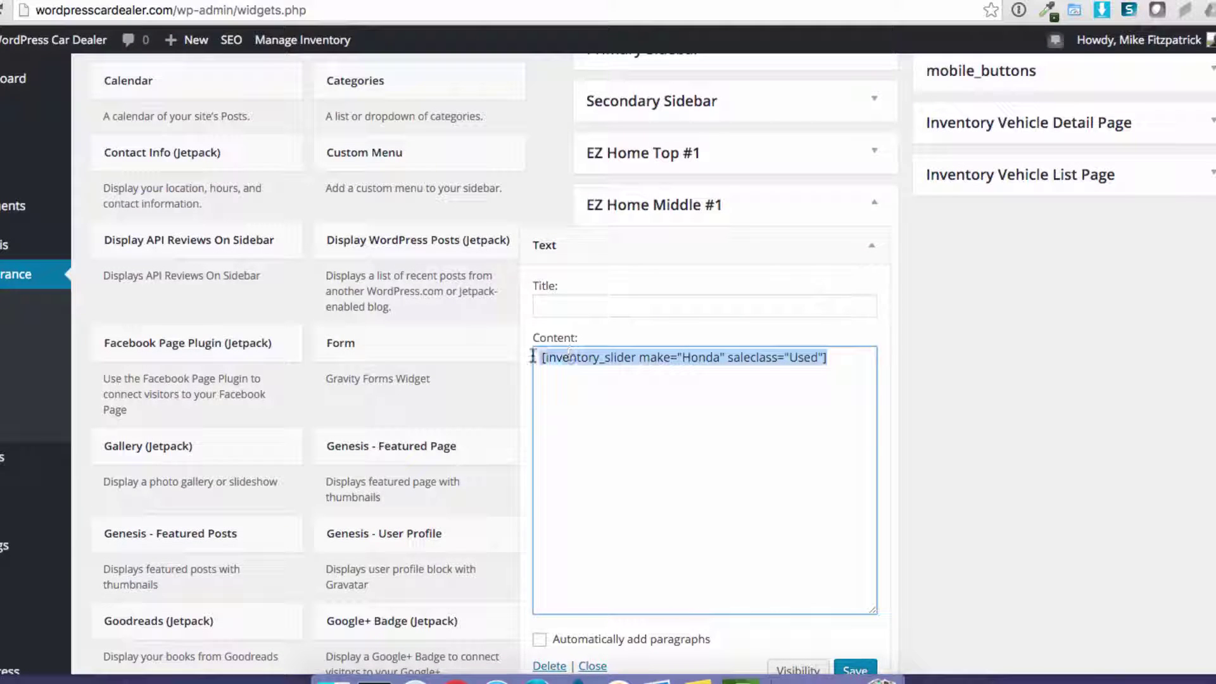
{"action": "left_click", "coordinate": [869, 244]}
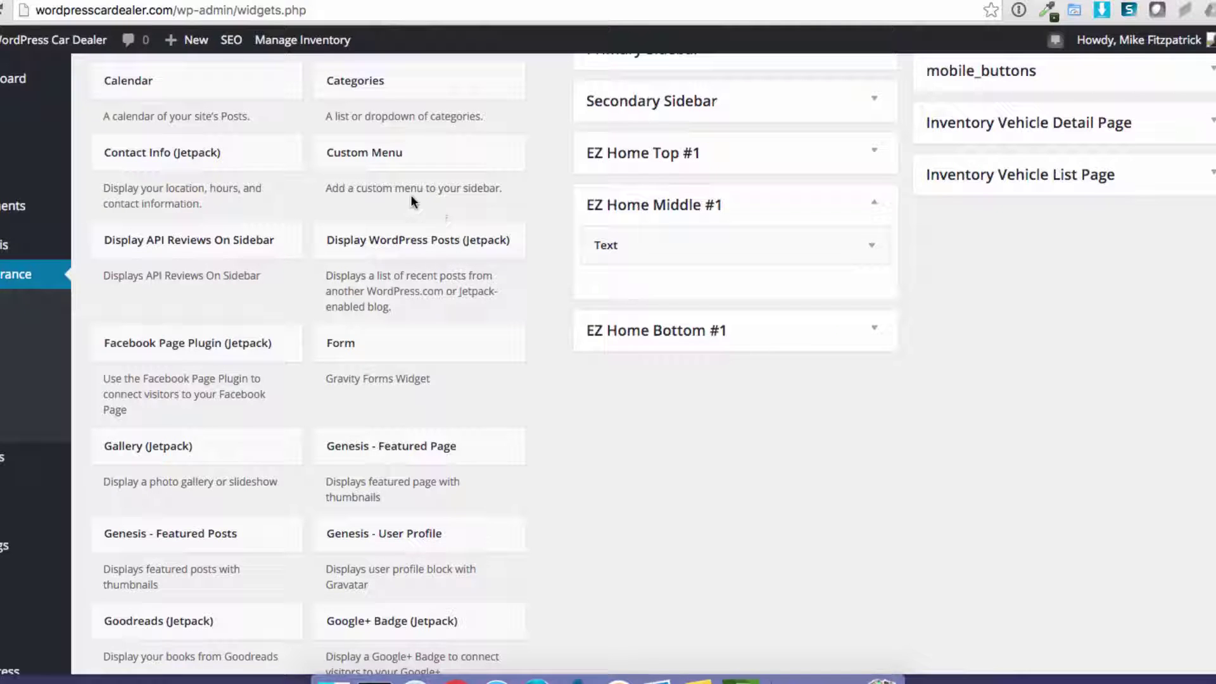
Open the VMS Search Box widget in EZ Home Bottom #1 and examine its Search Box Title setting.
{"action": "left_click", "coordinate": [825, 329]}
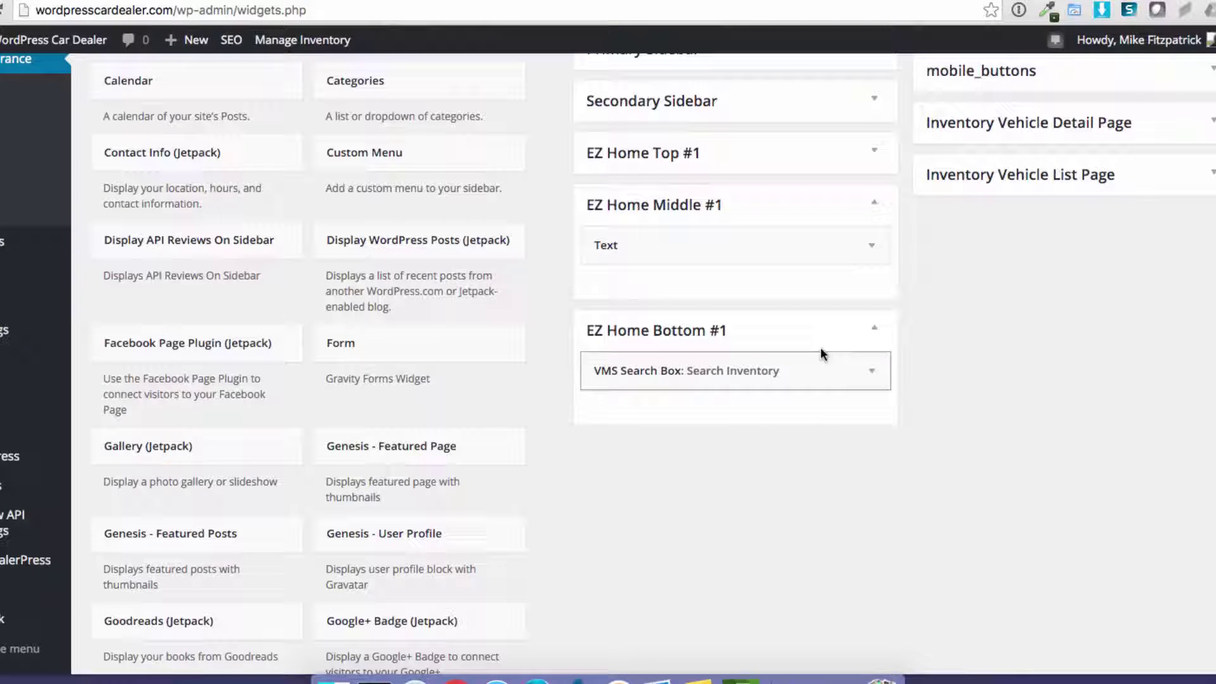
{"action": "left_click", "coordinate": [696, 373]}
{"action": "scroll", "coordinate": [992, 395], "scroll_direction": "down", "scroll_amount": 4}
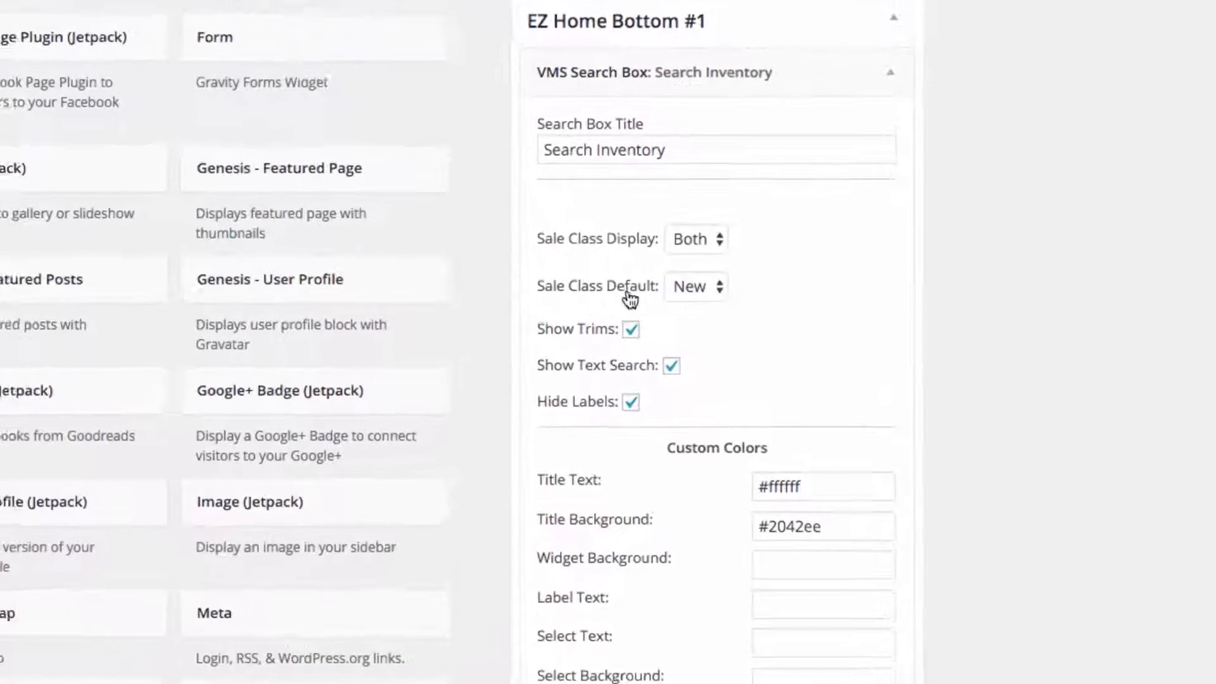
{"action": "left_click", "coordinate": [695, 155]}
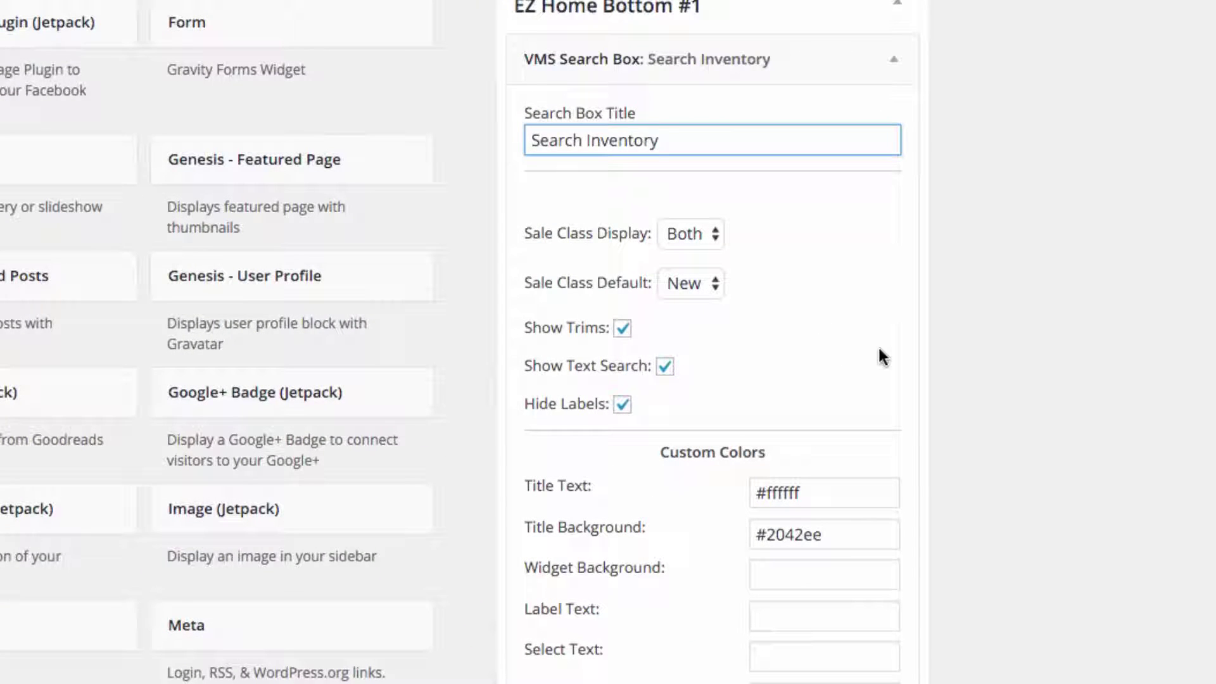
{"action": "scroll", "coordinate": [878, 344], "scroll_direction": "down", "scroll_amount": 1}
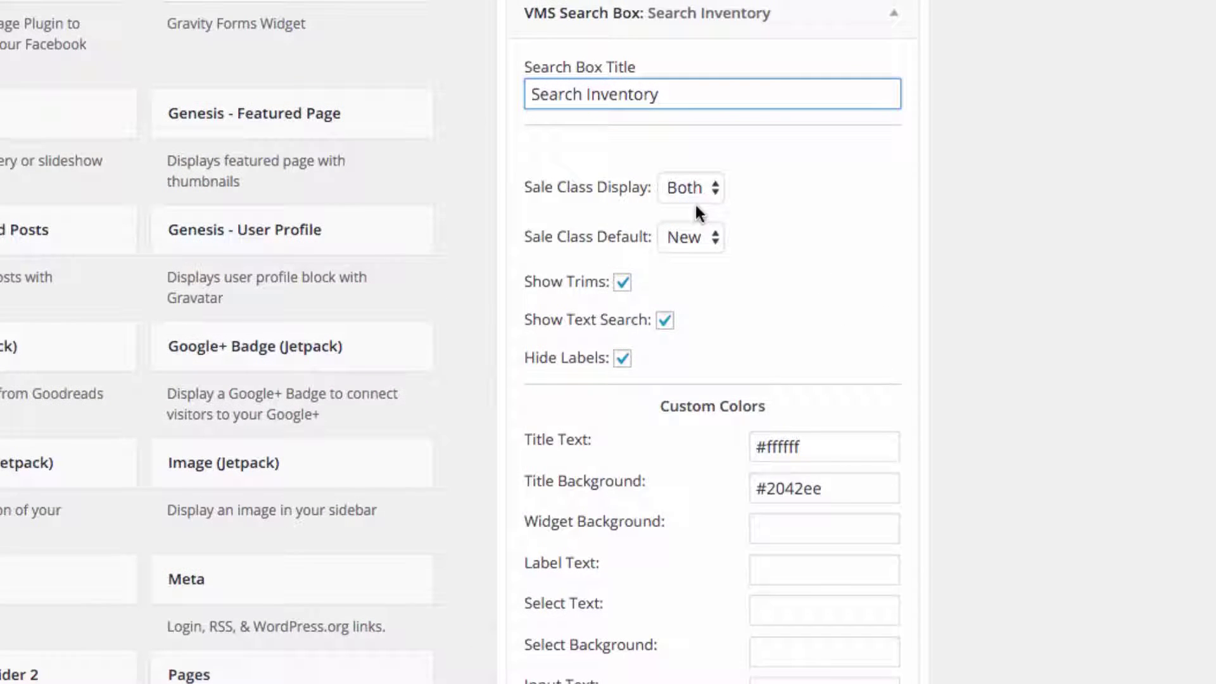
Examine the search box widget's Sale Class Display and Sale Class Default choices and its trim, text search and label options.
{"action": "left_click", "coordinate": [670, 189]}
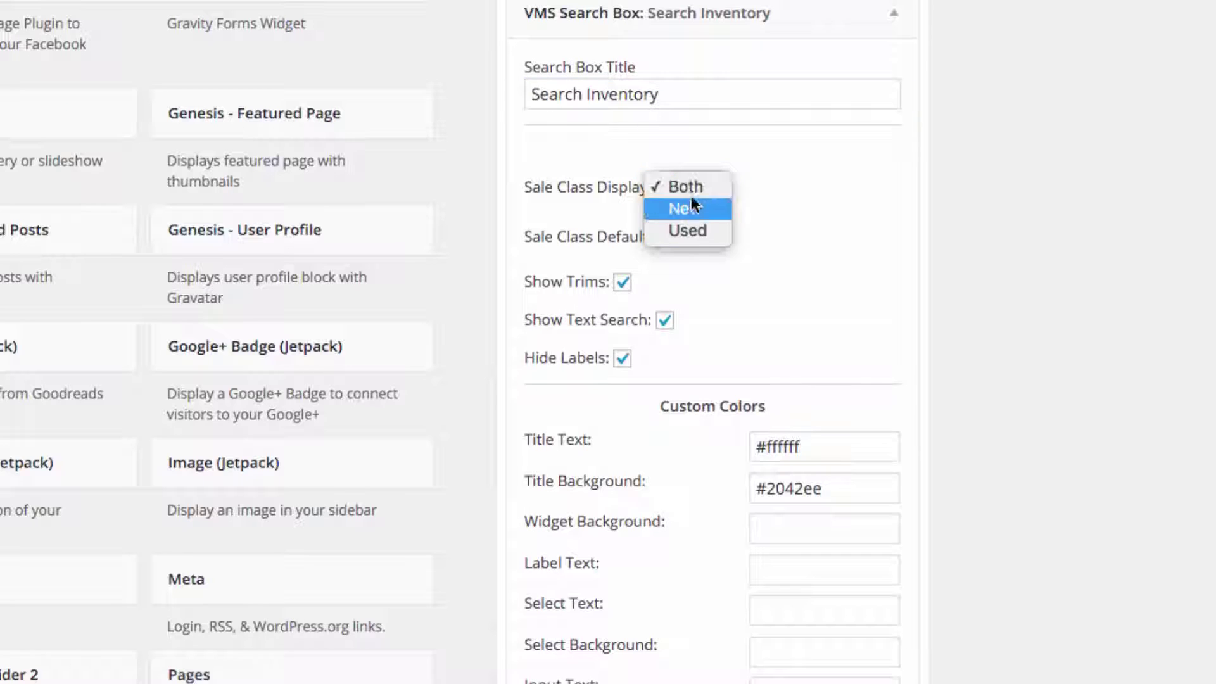
{"action": "left_click", "coordinate": [758, 177]}
{"action": "left_click", "coordinate": [712, 239]}
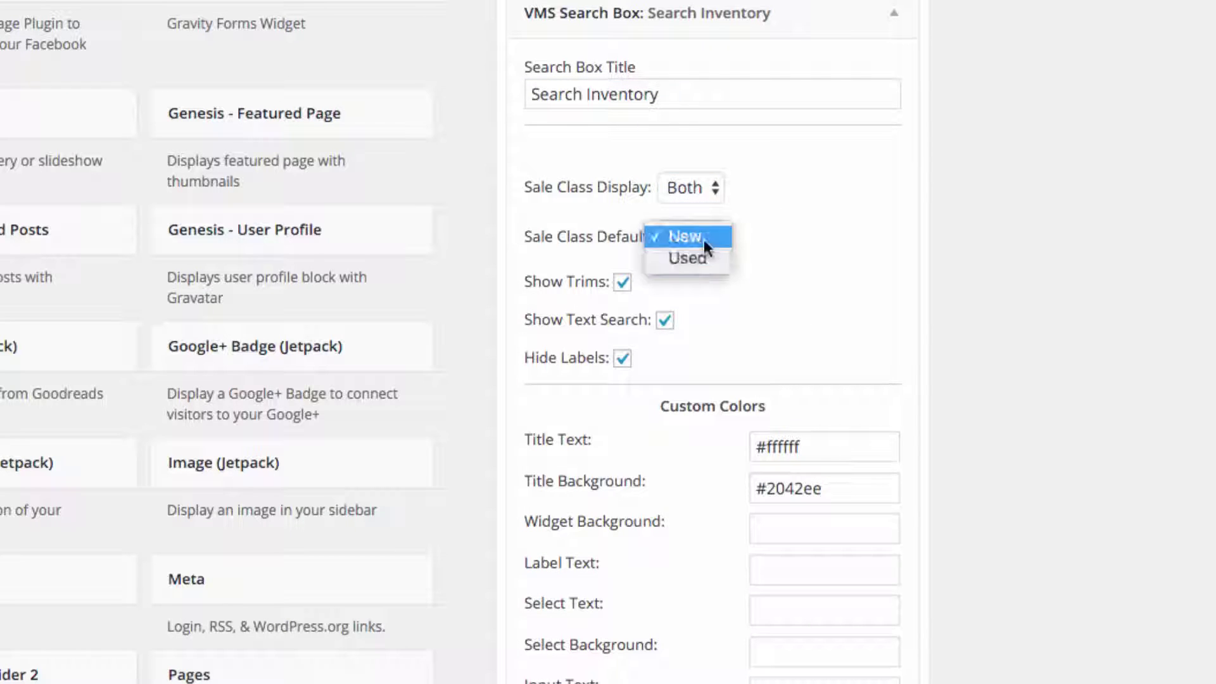
{"action": "left_click", "coordinate": [844, 228]}
{"action": "scroll", "coordinate": [783, 137], "scroll_direction": "down", "scroll_amount": 3}
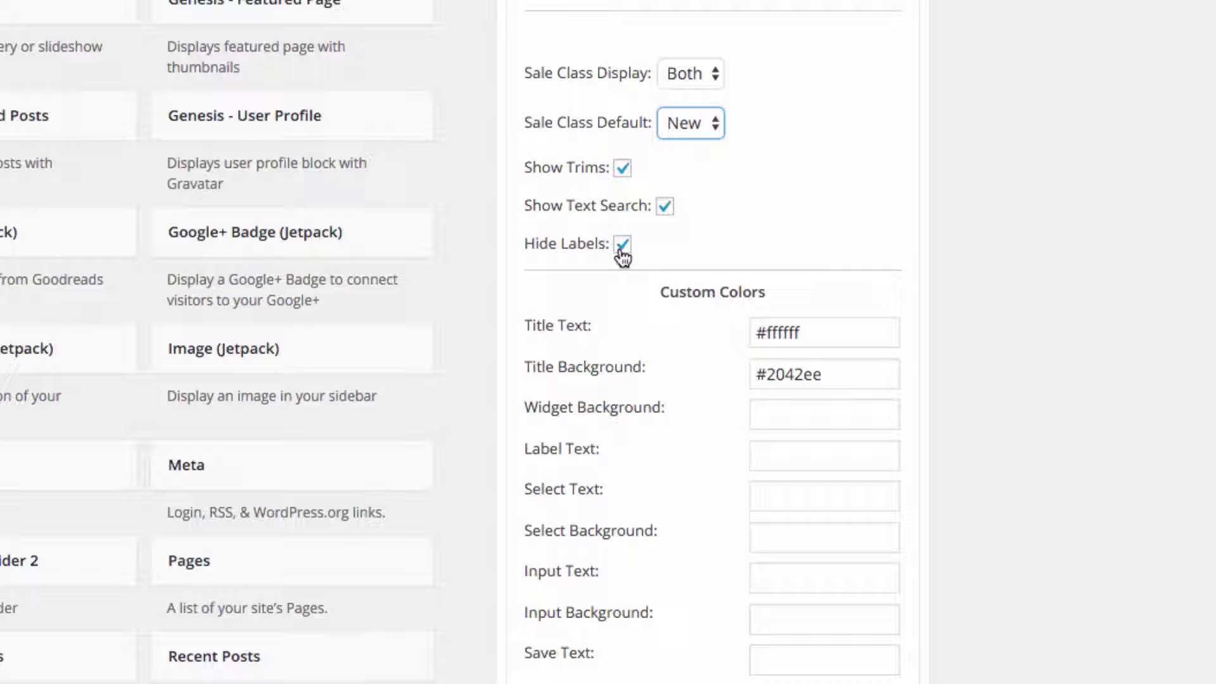
{"action": "scroll", "coordinate": [614, 279], "scroll_direction": "down", "scroll_amount": 3}
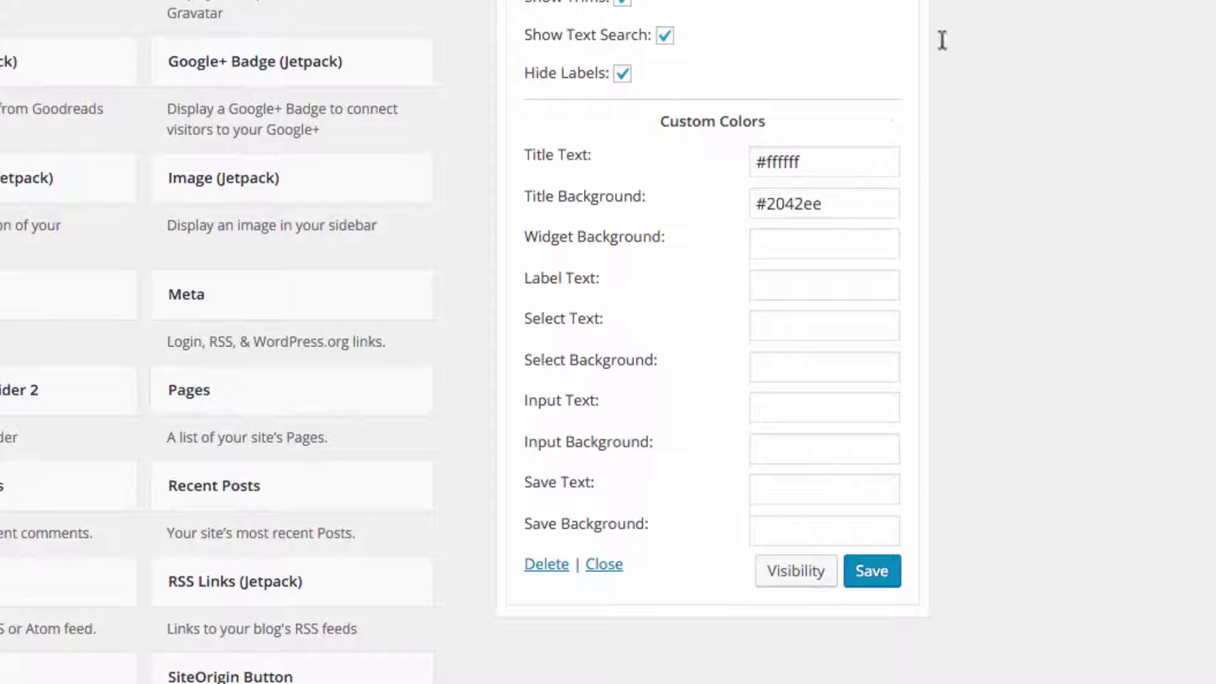
Set the search box widget's Title Background color to dark red #8b0202.
{"action": "left_click", "coordinate": [830, 157]}
{"action": "left_click", "coordinate": [875, 235]}
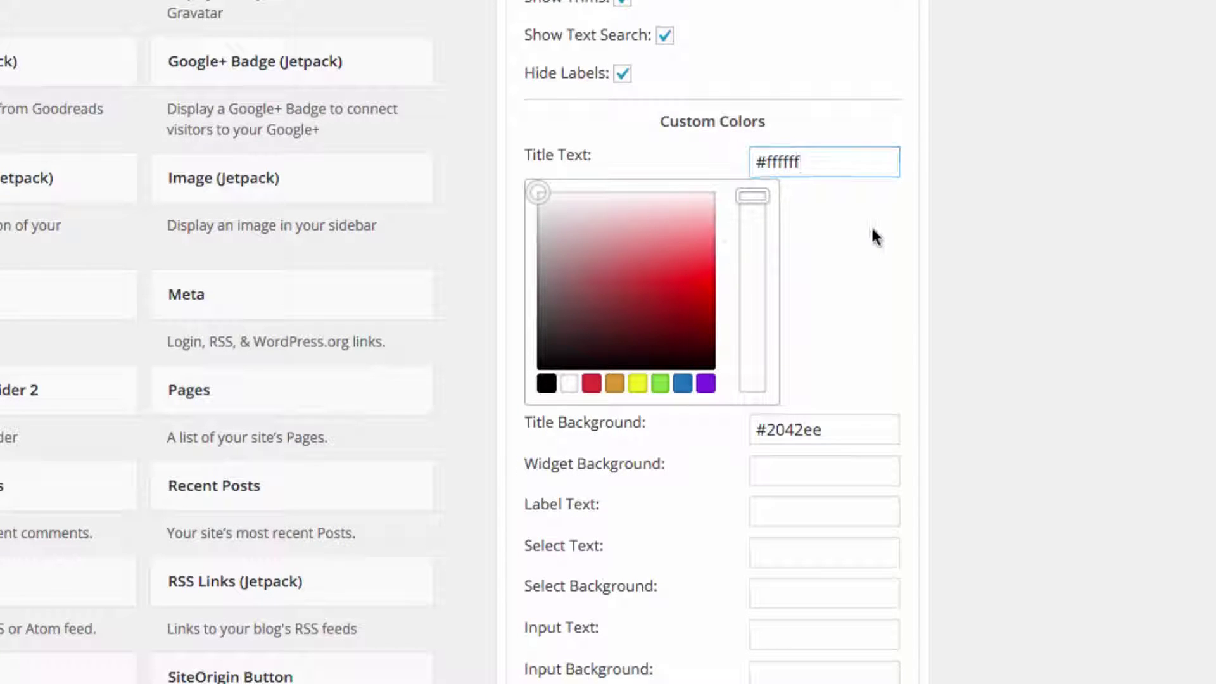
{"action": "left_click_drag", "start_coordinate": [557, 156], "coordinate": [708, 254]}
{"action": "left_click", "coordinate": [822, 428]}
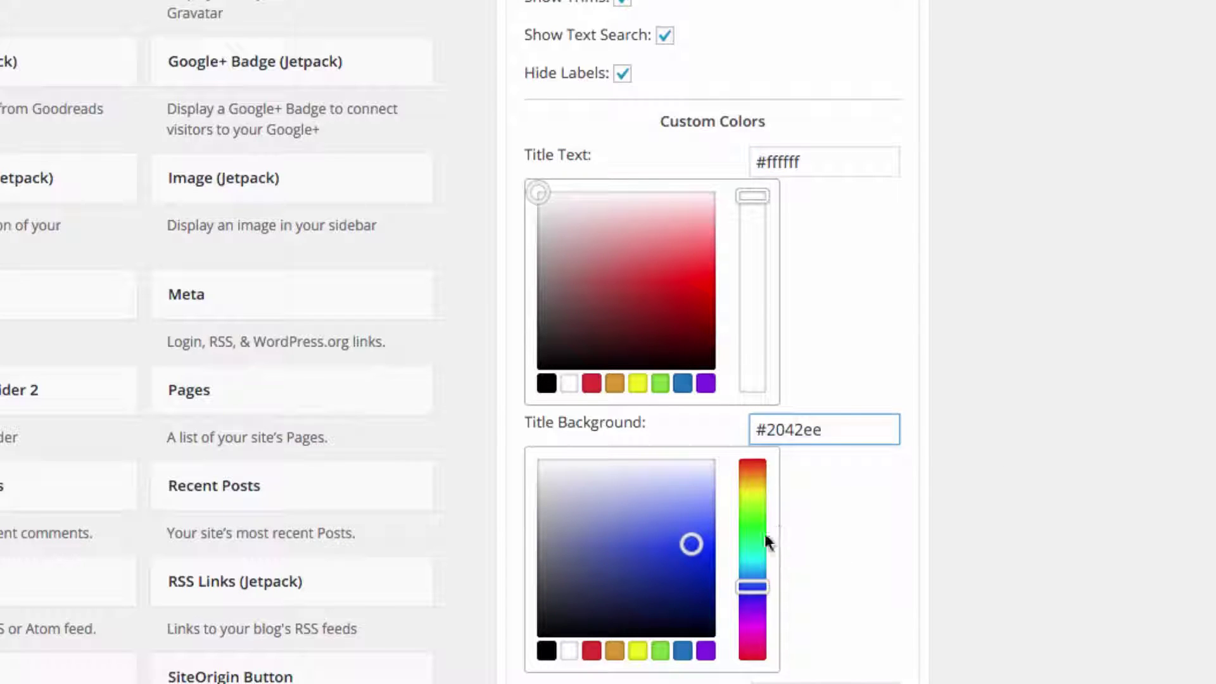
{"action": "left_click", "coordinate": [589, 653]}
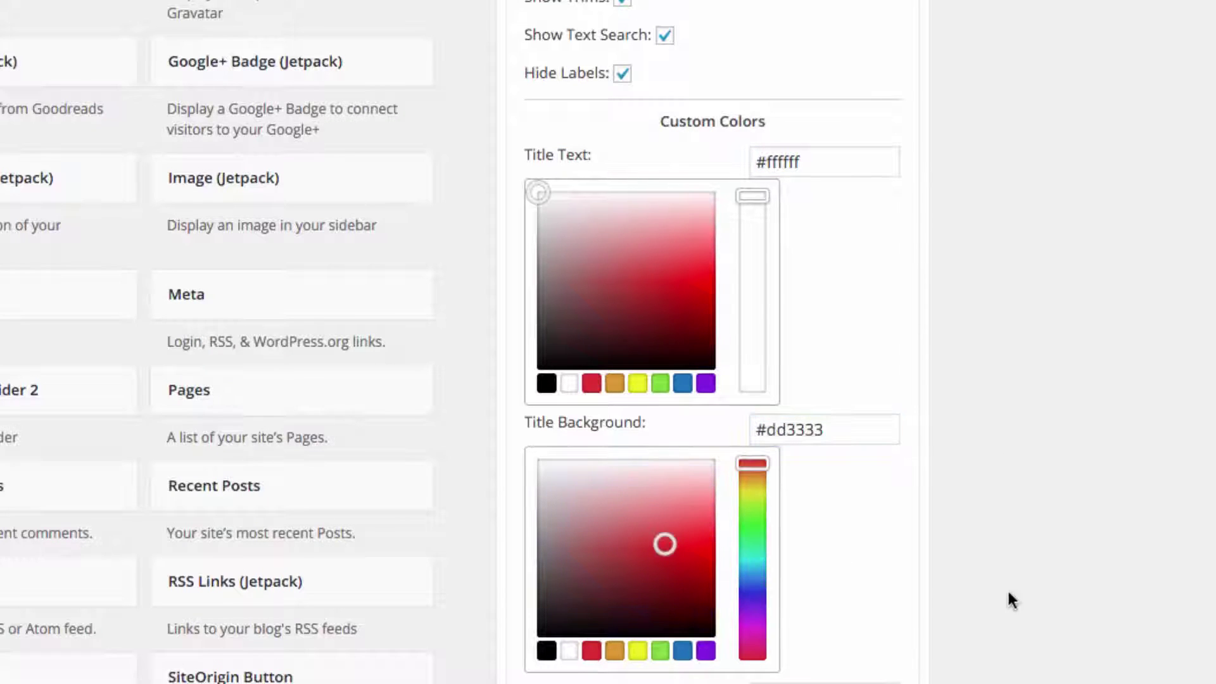
{"action": "left_click", "coordinate": [709, 588]}
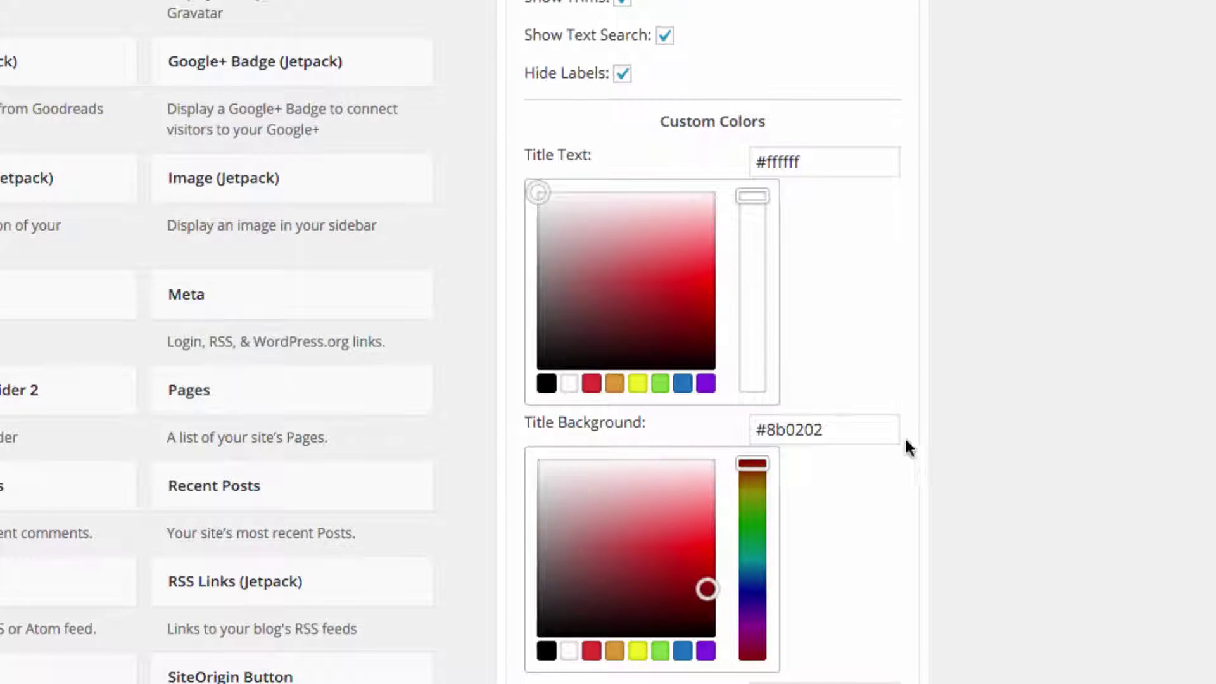
Set the search box's Widget Background color to gray #a3a3a3 and save the widget.
{"action": "scroll", "coordinate": [905, 436], "scroll_direction": "down", "scroll_amount": 5}
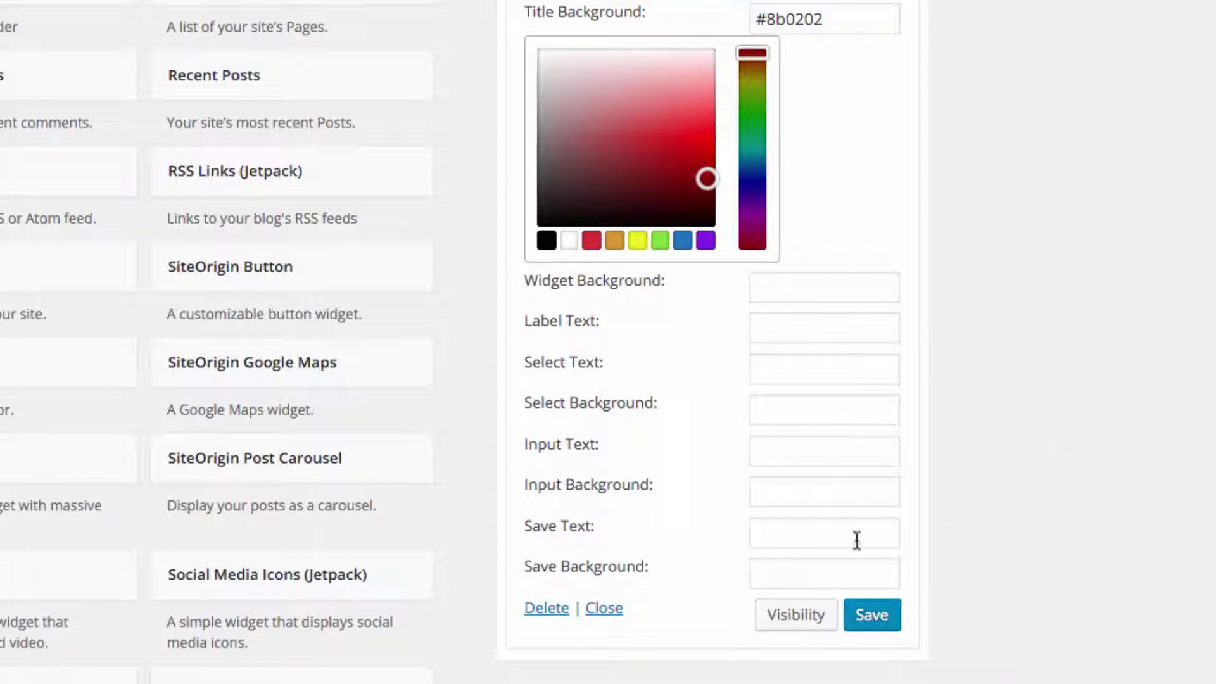
{"action": "left_click", "coordinate": [834, 298]}
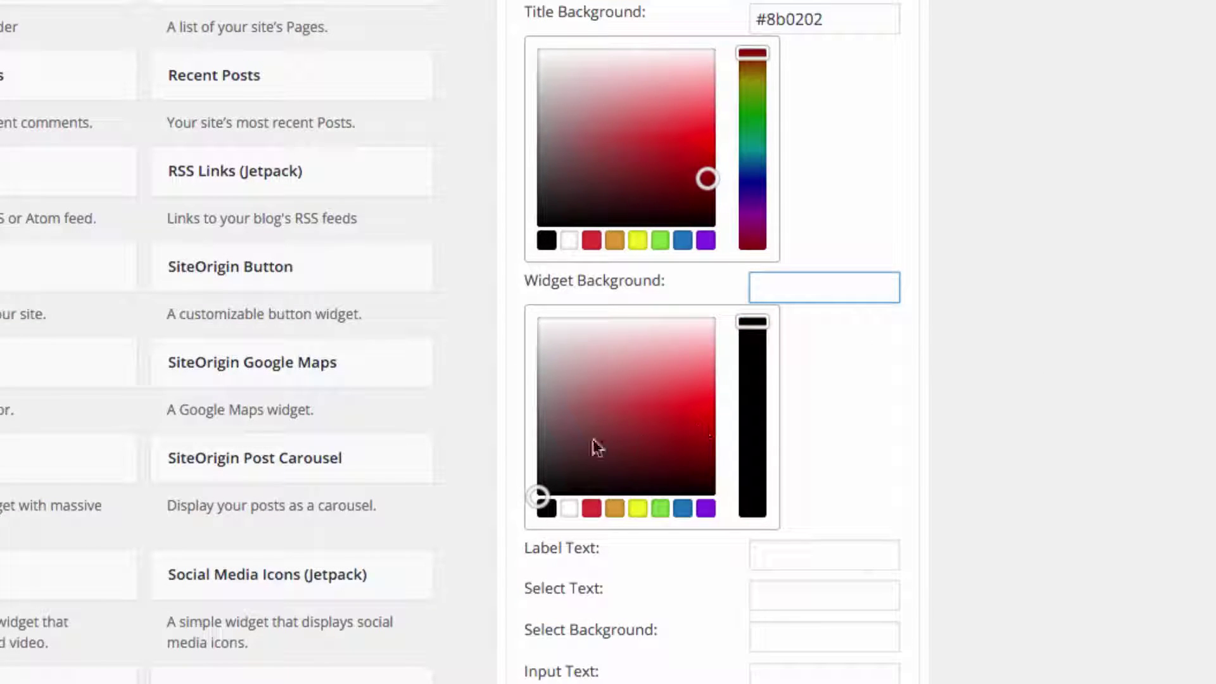
{"action": "left_click_drag", "start_coordinate": [596, 447], "coordinate": [527, 382]}
{"action": "scroll", "coordinate": [986, 569], "scroll_direction": "down", "scroll_amount": 3}
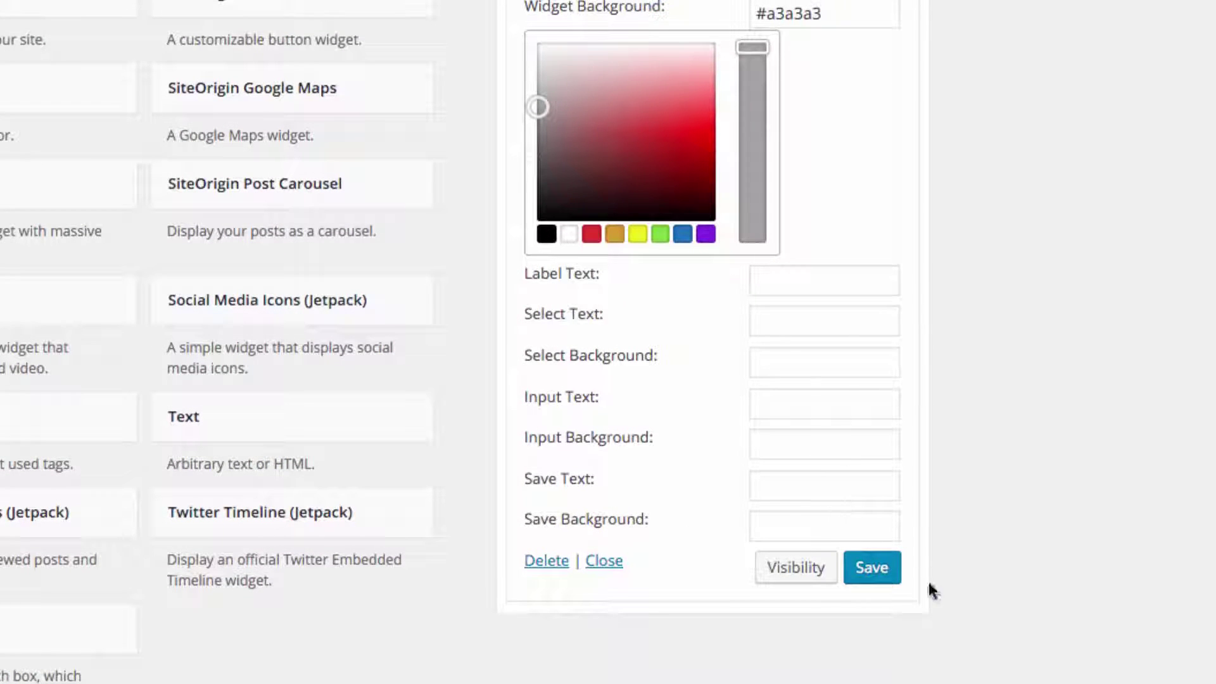
{"action": "left_click", "coordinate": [877, 580]}
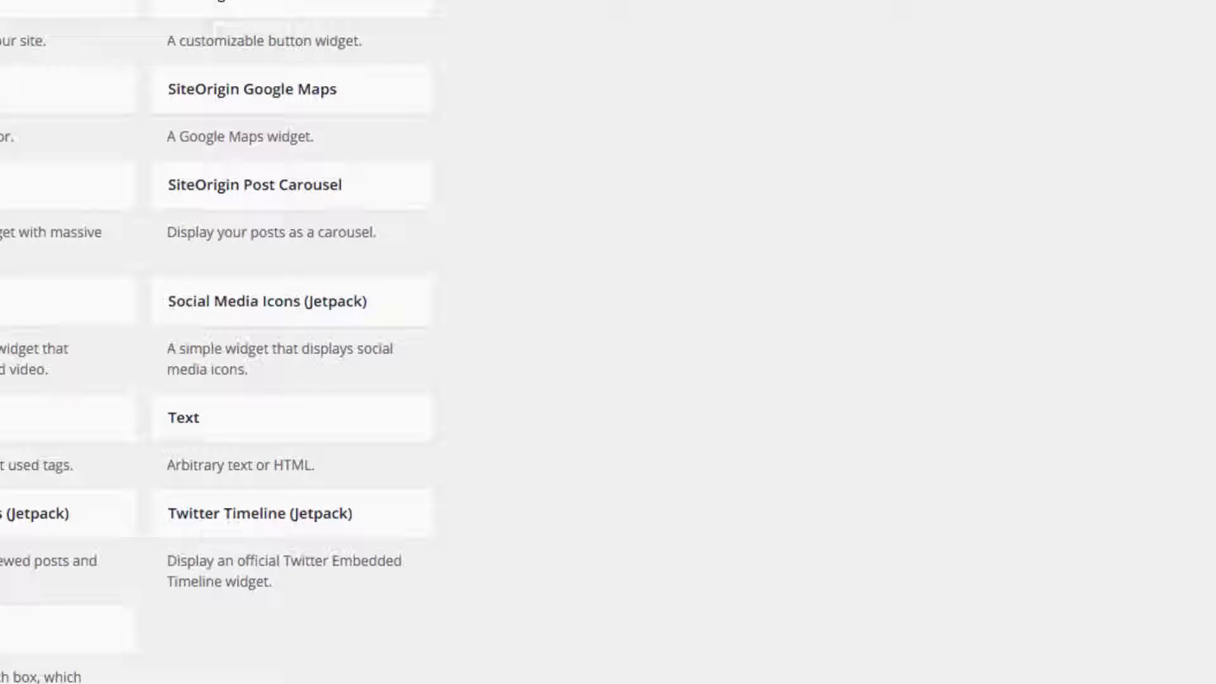
Check the Search Inventory box's colors on the site's homepage and return to the top of the page.
{"action": "scroll", "coordinate": [641, 270], "scroll_direction": "up", "scroll_amount": 15}
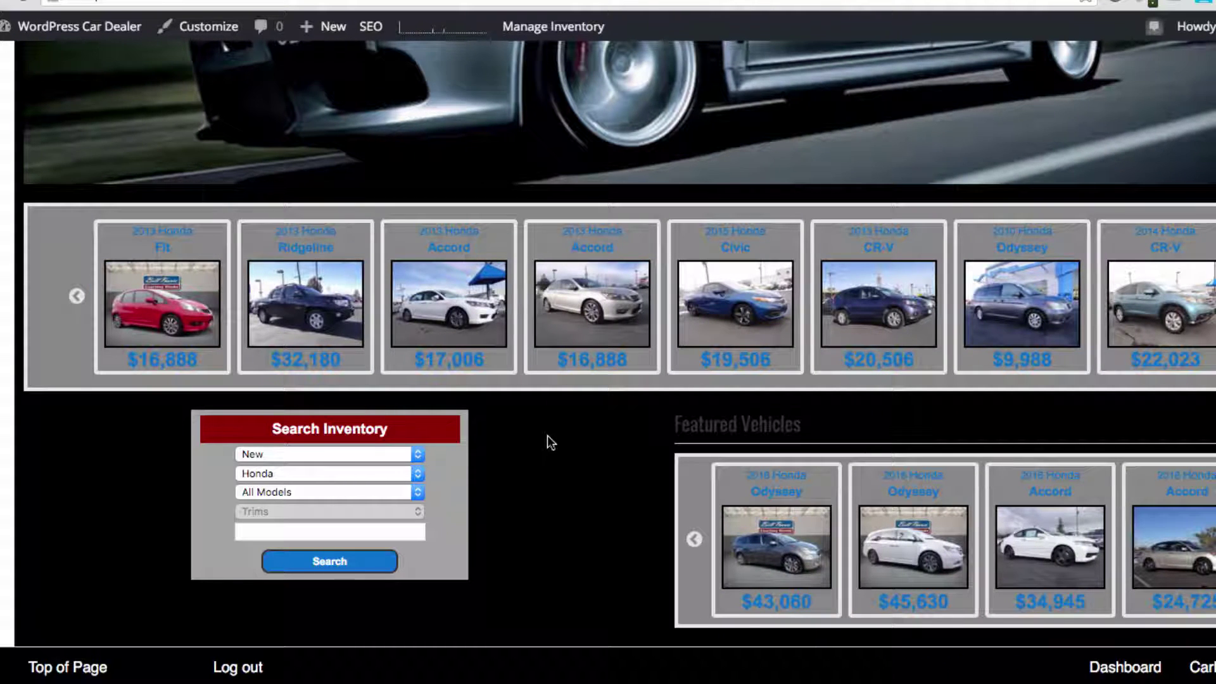
{"action": "scroll", "coordinate": [547, 435], "scroll_direction": "up", "scroll_amount": 7}
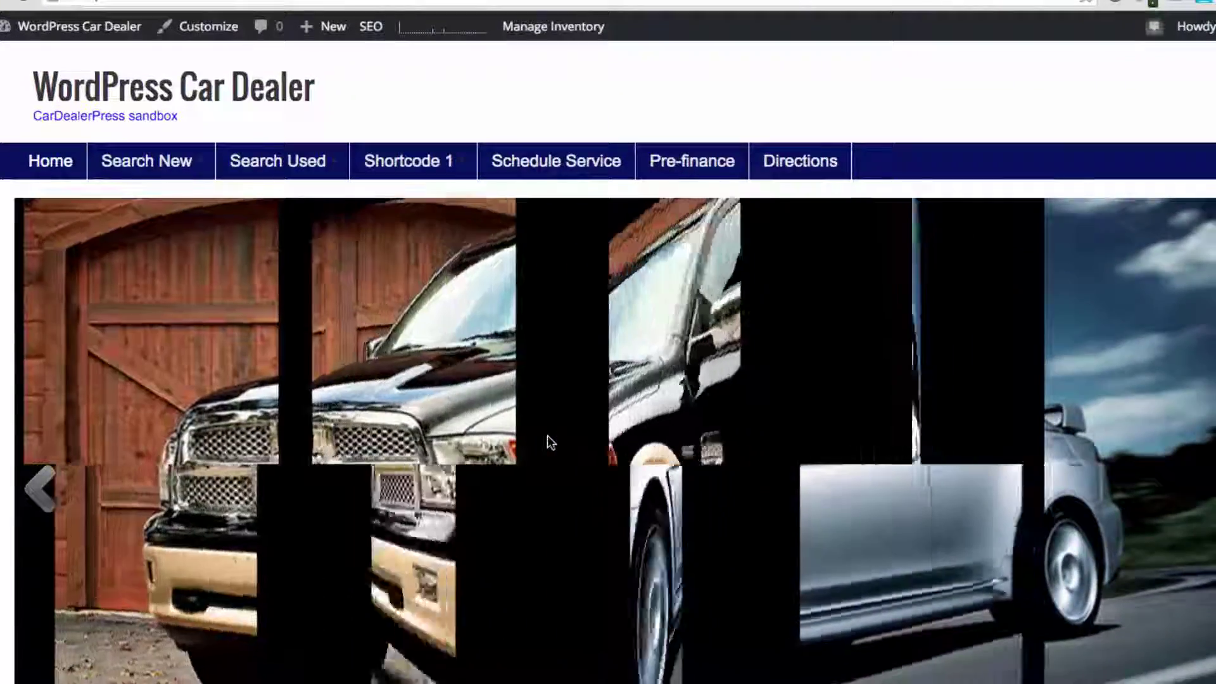